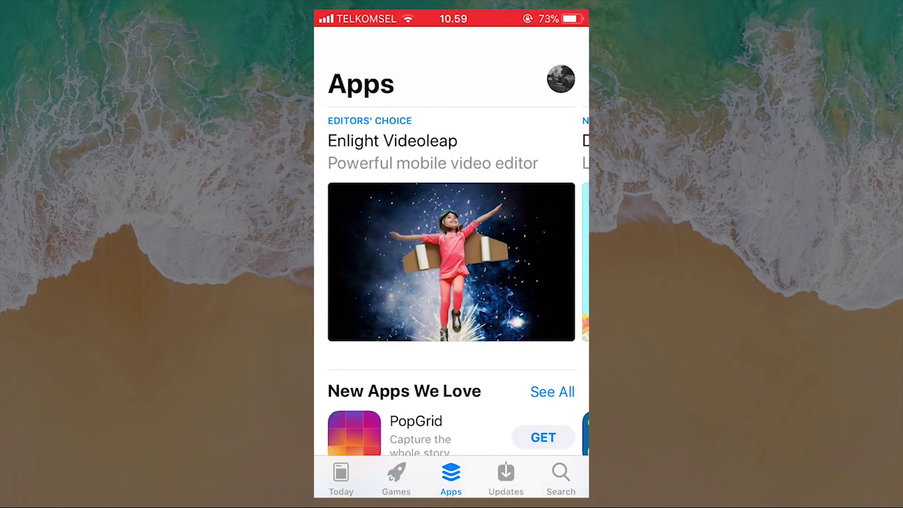
Search the App Store for 'ringtone for iphone' and open the top ringtone app.
{"action": "left_click", "coordinate": [561, 477]}
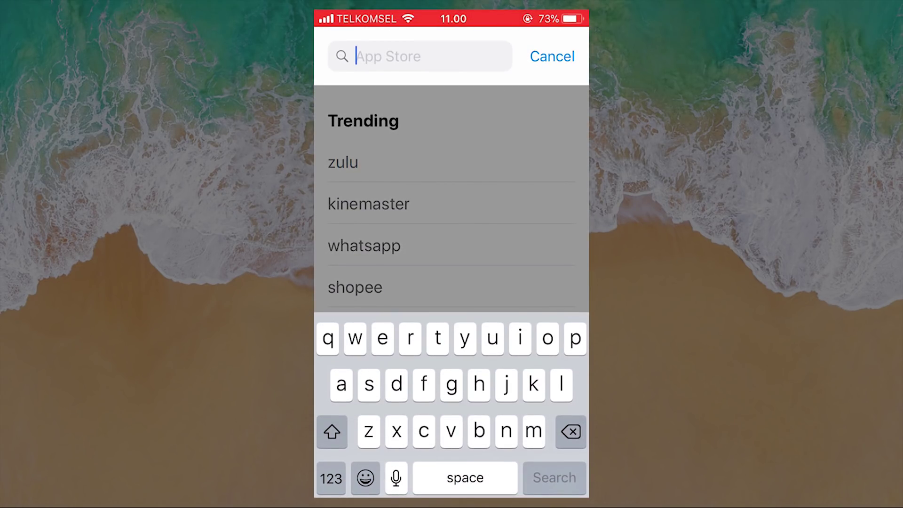
{"action": "type", "text": "ringto"}
{"action": "left_click", "coordinate": [421, 121]}
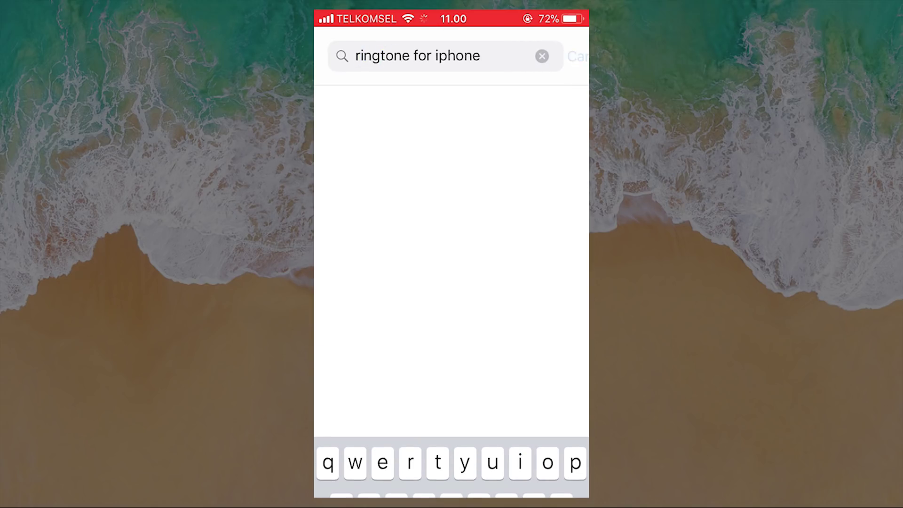
{"action": "left_click", "coordinate": [423, 124]}
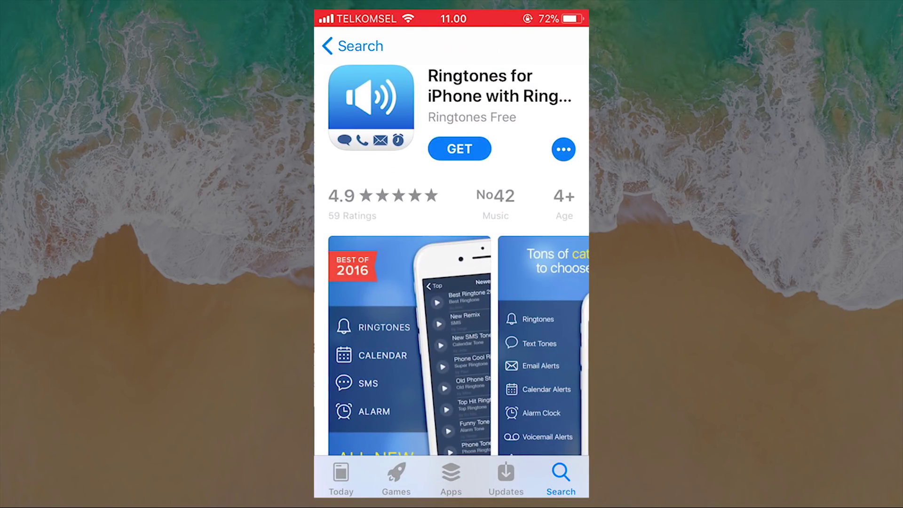
{"action": "scroll", "coordinate": [451, 282], "scroll_direction": "down", "scroll_amount": 5}
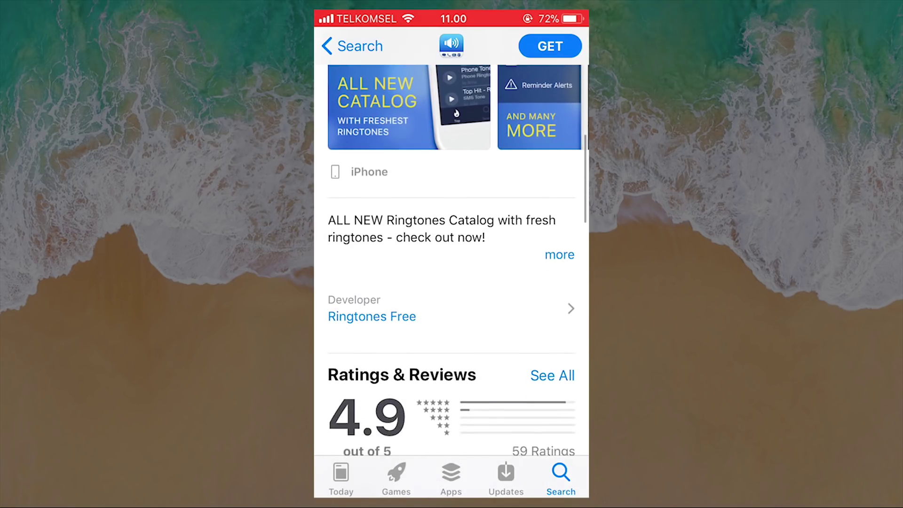
{"action": "scroll", "coordinate": [451, 283], "scroll_direction": "down", "scroll_amount": 5}
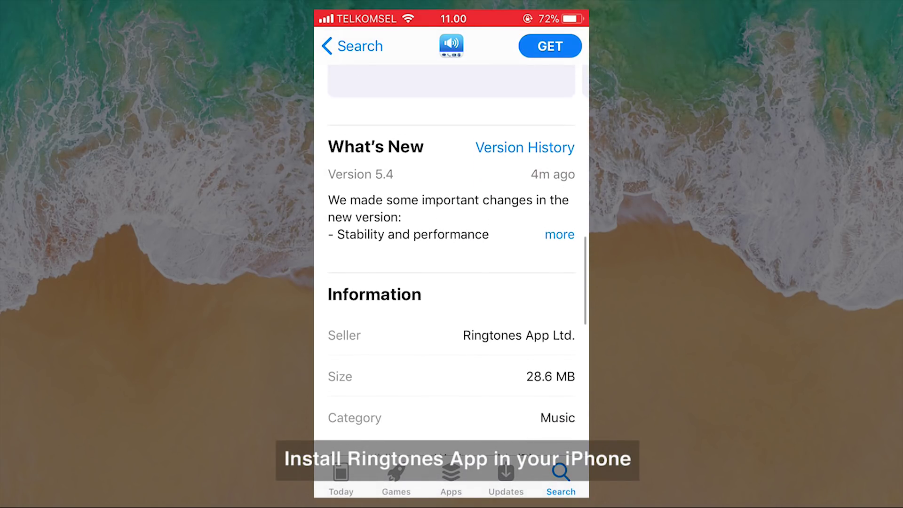
{"action": "scroll", "coordinate": [451, 282], "scroll_direction": "down", "scroll_amount": 2}
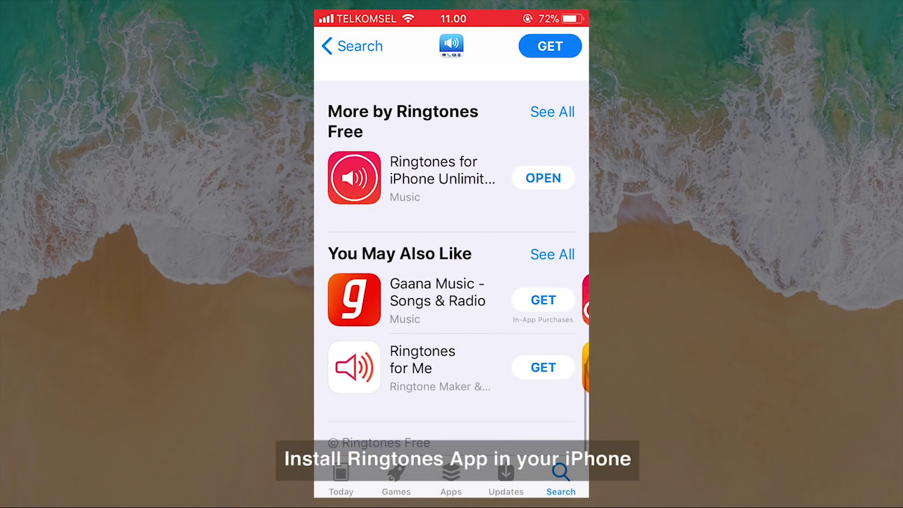
{"action": "scroll", "coordinate": [452, 282], "scroll_direction": "up", "scroll_amount": 2}
Browse Ringtones for iPhone Unlimited and its screenshots, then return to the search results.
{"action": "left_click", "coordinate": [423, 251]}
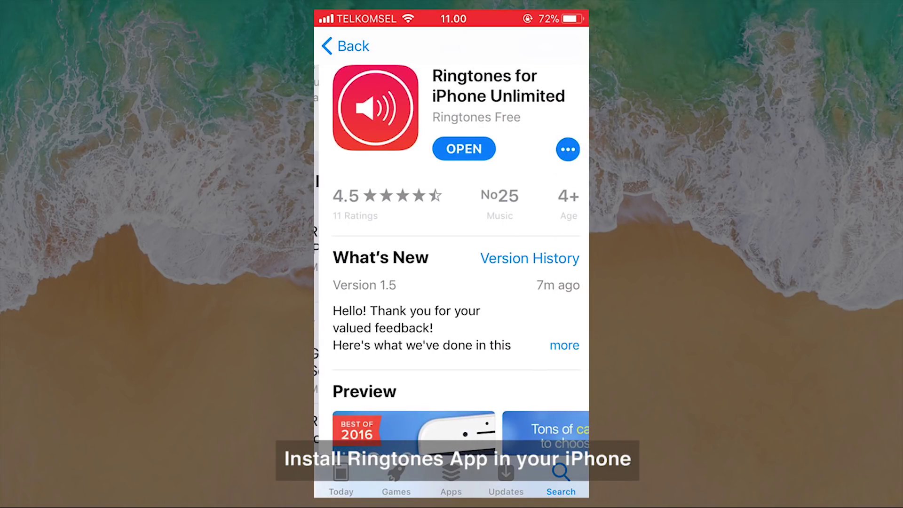
{"action": "scroll", "coordinate": [451, 282], "scroll_direction": "down", "scroll_amount": 5}
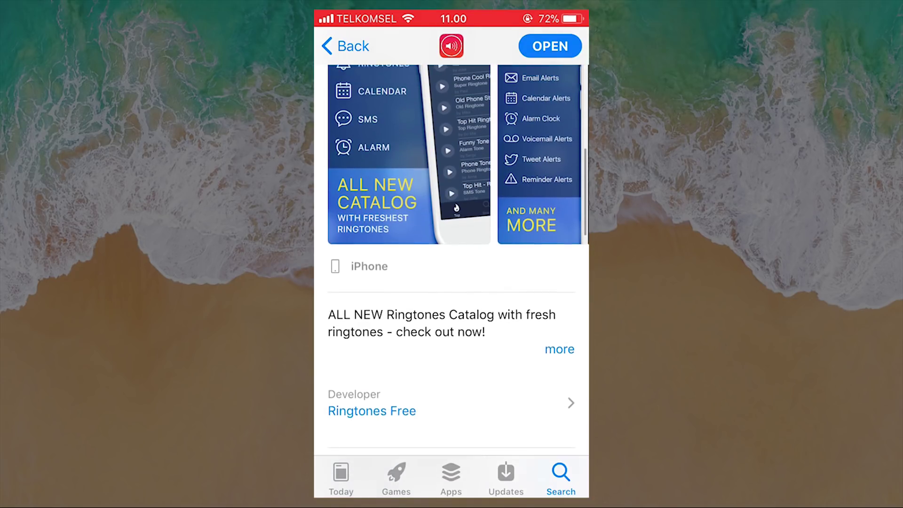
{"action": "scroll", "coordinate": [452, 283], "scroll_direction": "up", "scroll_amount": 5}
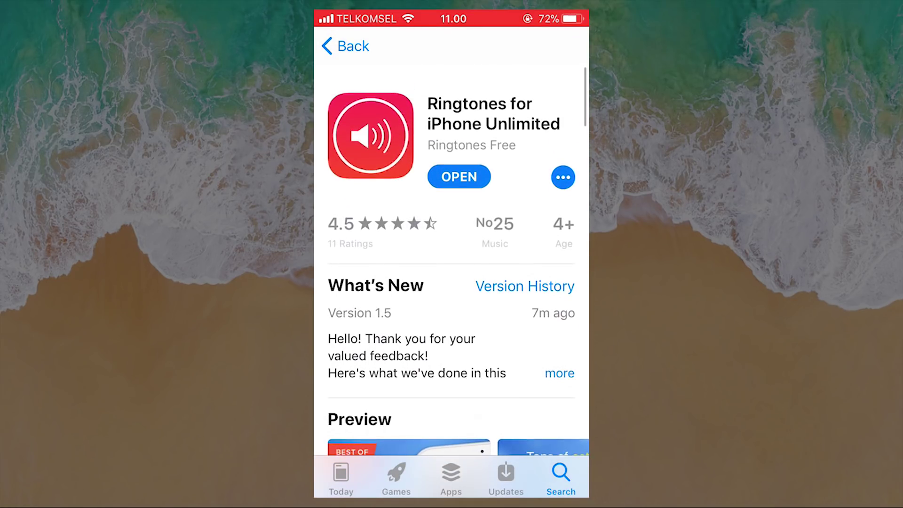
{"action": "left_click", "coordinate": [346, 46]}
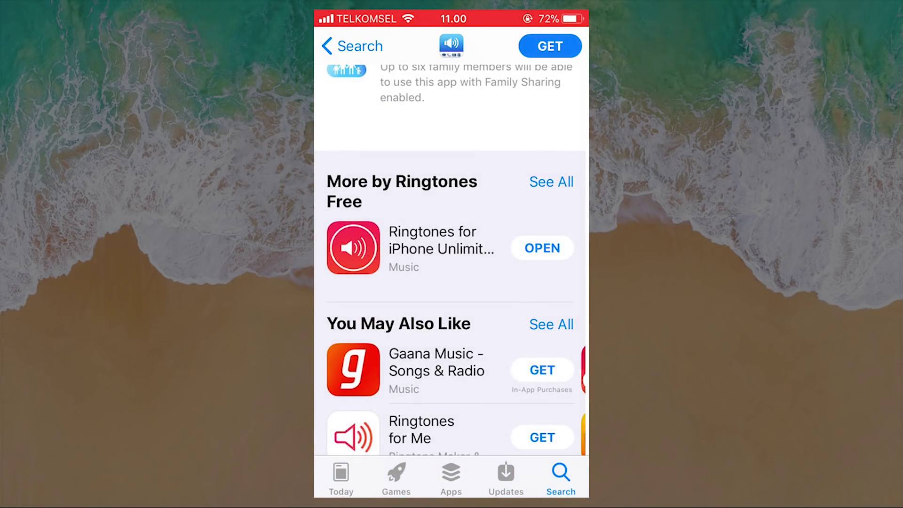
{"action": "scroll", "coordinate": [452, 282], "scroll_direction": "up", "scroll_amount": 5}
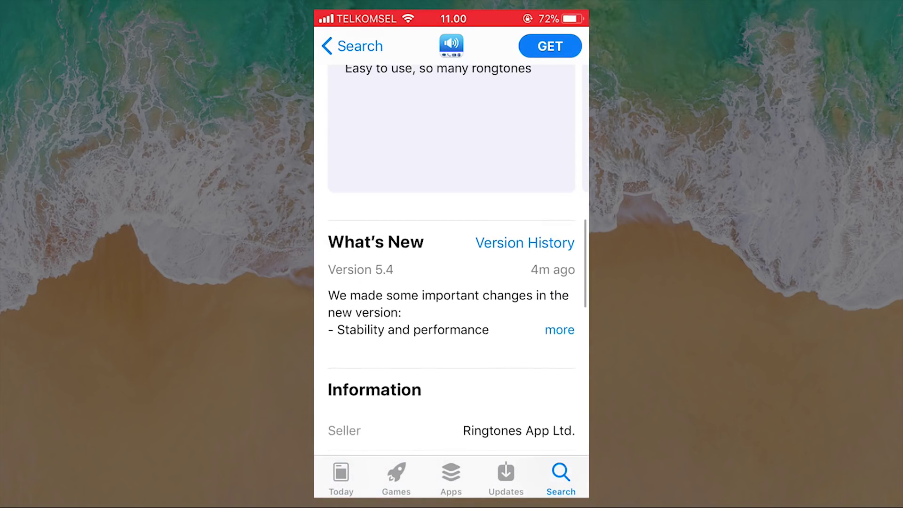
{"action": "scroll", "coordinate": [452, 282], "scroll_direction": "up", "scroll_amount": 5}
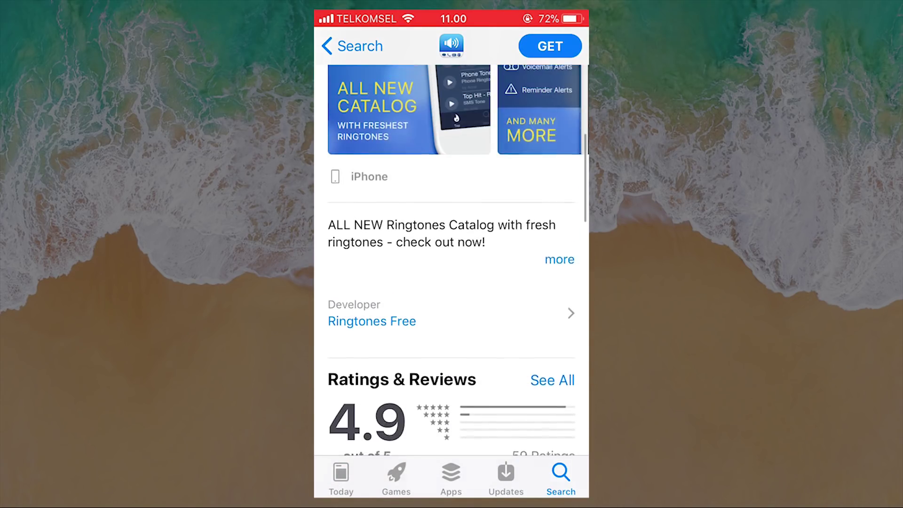
{"action": "scroll", "coordinate": [451, 282], "scroll_direction": "up", "scroll_amount": 5}
{"action": "scroll", "coordinate": [451, 282], "scroll_direction": "up", "scroll_amount": 3}
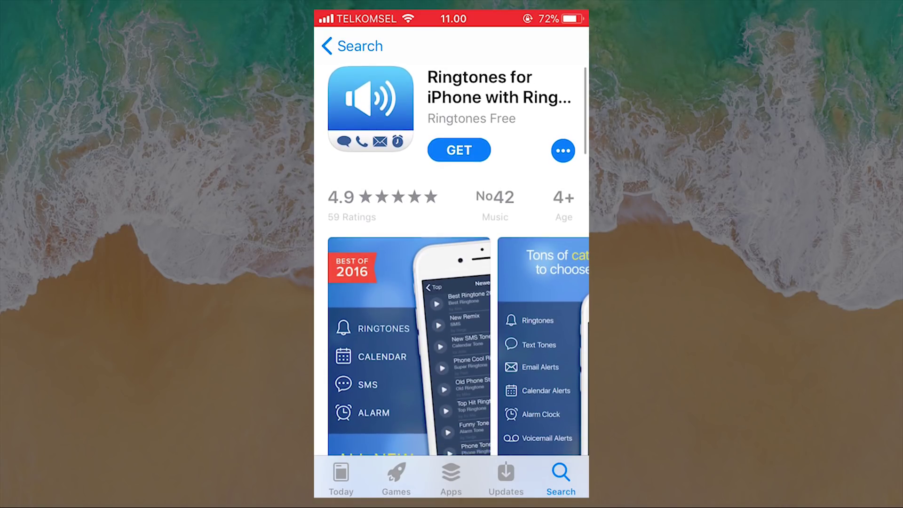
{"action": "left_click", "coordinate": [409, 346]}
{"action": "left_click_drag", "start_coordinate": [536, 282], "coordinate": [367, 282]}
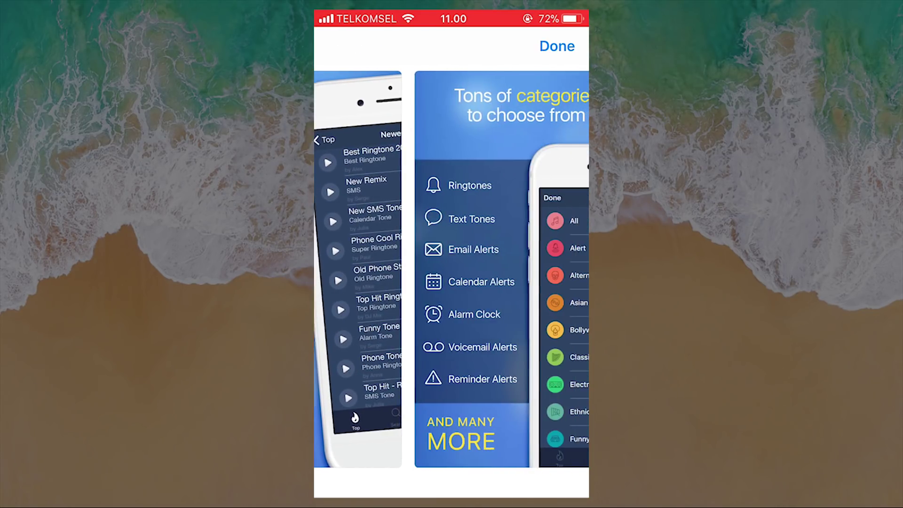
{"action": "left_click", "coordinate": [557, 46]}
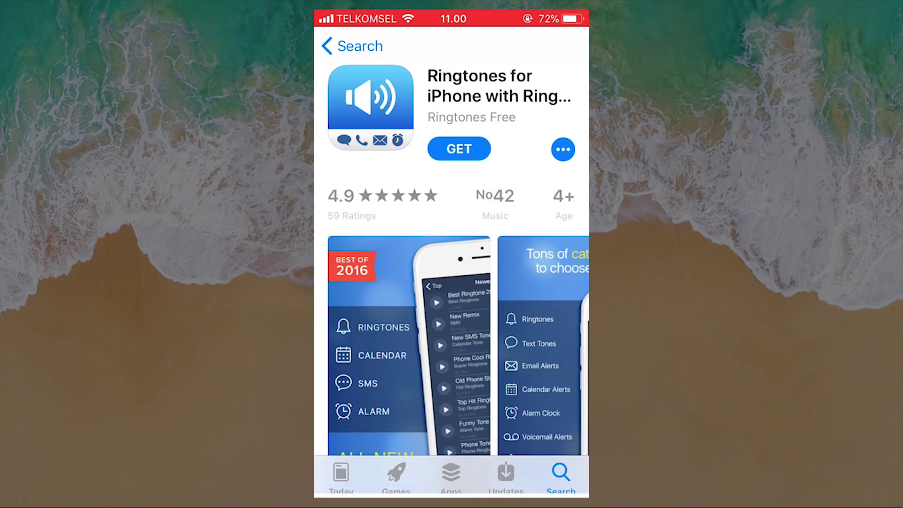
{"action": "left_click", "coordinate": [351, 46]}
Open Ringtones for iPhone from Utilities and load Coldplay - Clocks from the music library.
{"action": "key", "text": "super"}
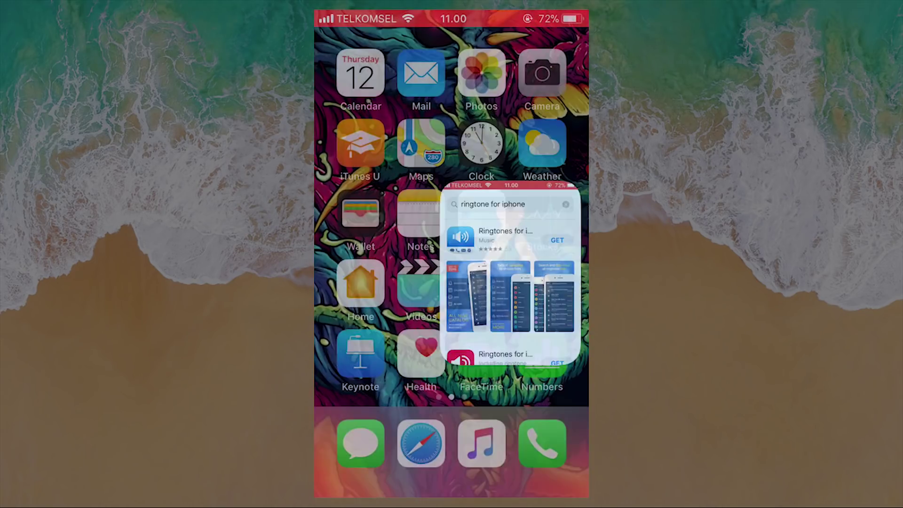
{"action": "left_click_drag", "start_coordinate": [536, 226], "coordinate": [338, 225]}
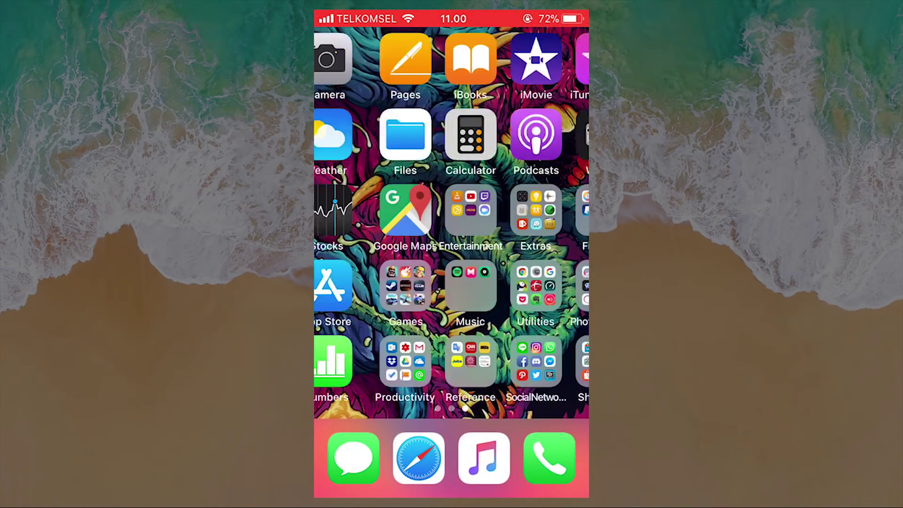
{"action": "left_click", "coordinate": [484, 285]}
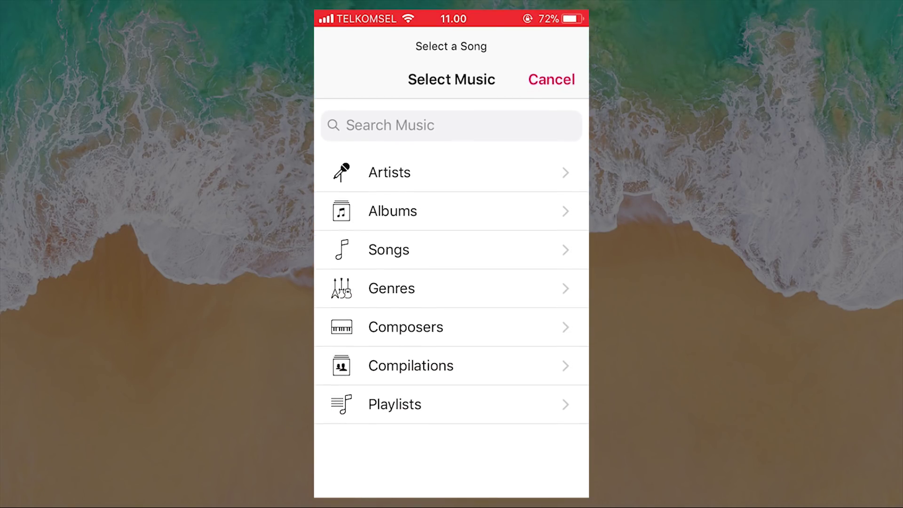
{"action": "left_click", "coordinate": [452, 125]}
{"action": "type", "text": "cl"}
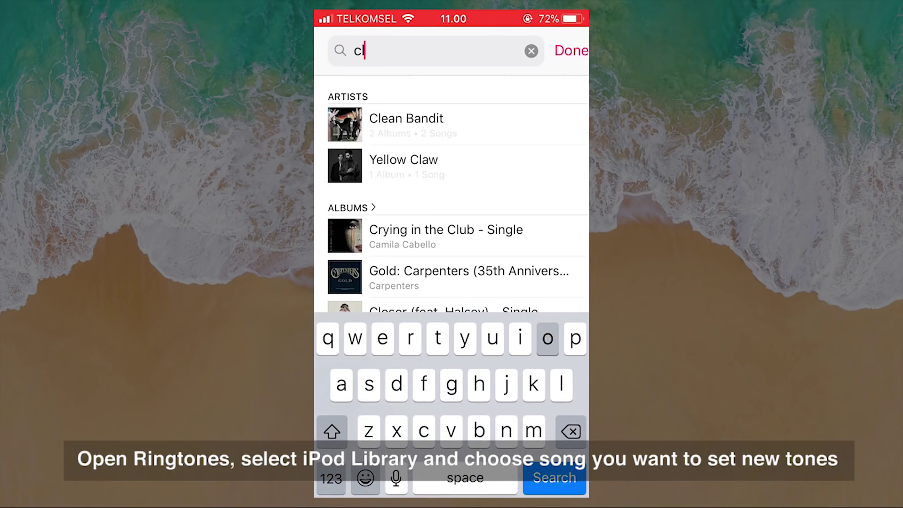
{"action": "type", "text": "oc"}
{"action": "left_click", "coordinate": [424, 187]}
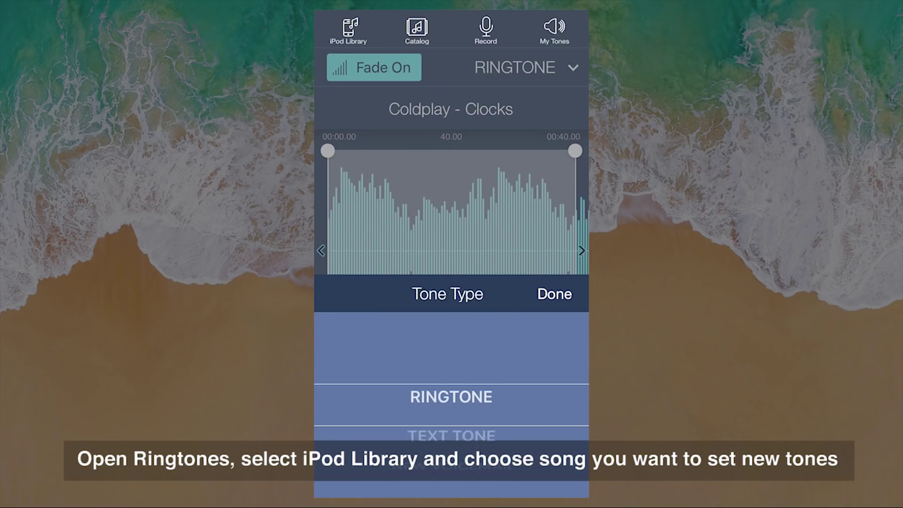
{"action": "scroll", "coordinate": [451, 402], "scroll_direction": "down", "scroll_amount": 7}
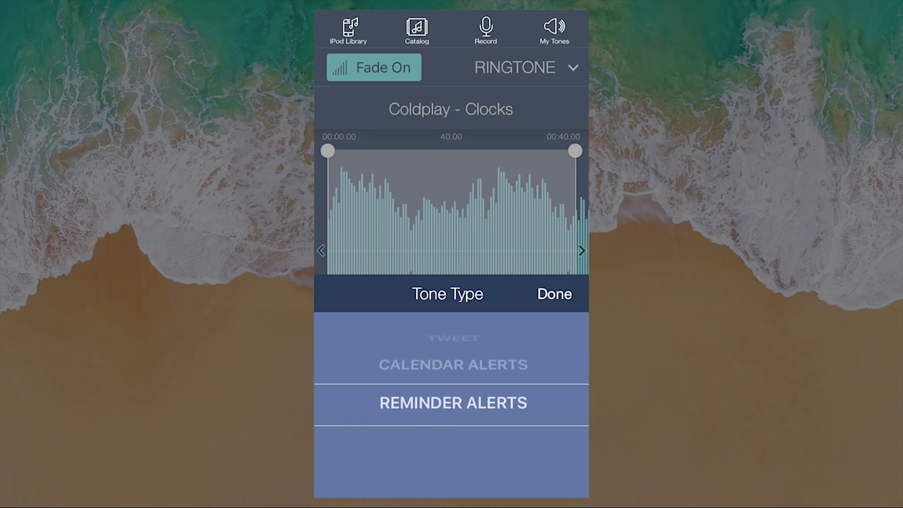
{"action": "scroll", "coordinate": [452, 402], "scroll_direction": "up", "scroll_amount": 2}
{"action": "scroll", "coordinate": [451, 403], "scroll_direction": "up", "scroll_amount": 2}
{"action": "scroll", "coordinate": [451, 402], "scroll_direction": "up", "scroll_amount": 3}
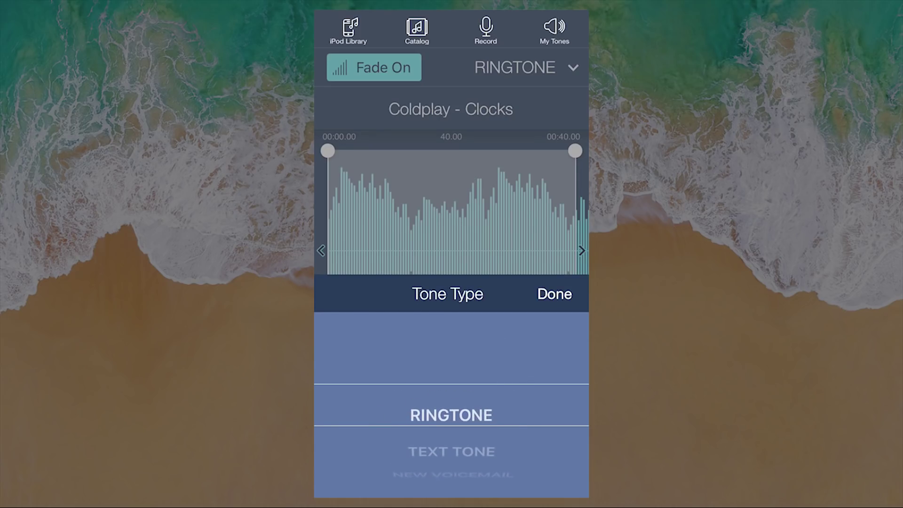
Confirm RINGTONE as the tone type and save the 40-second Clocks clip.
{"action": "left_click", "coordinate": [554, 294]}
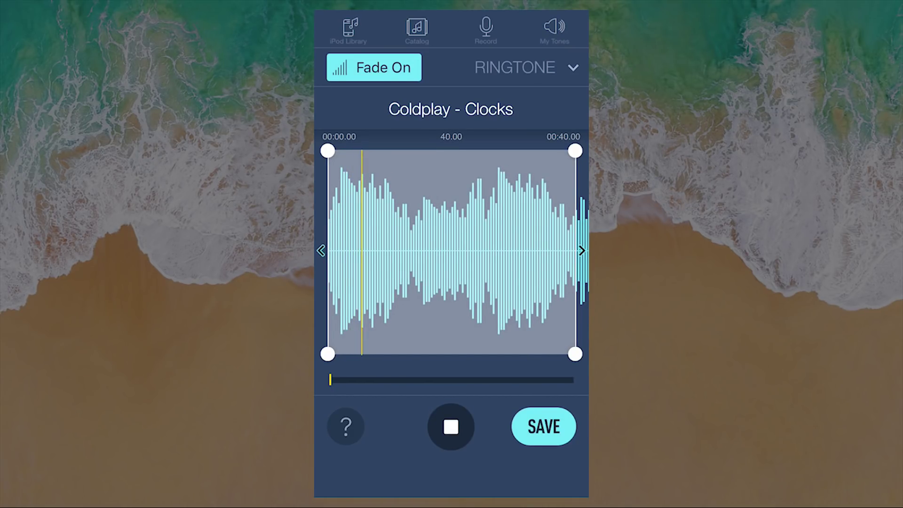
{"action": "left_click", "coordinate": [543, 426]}
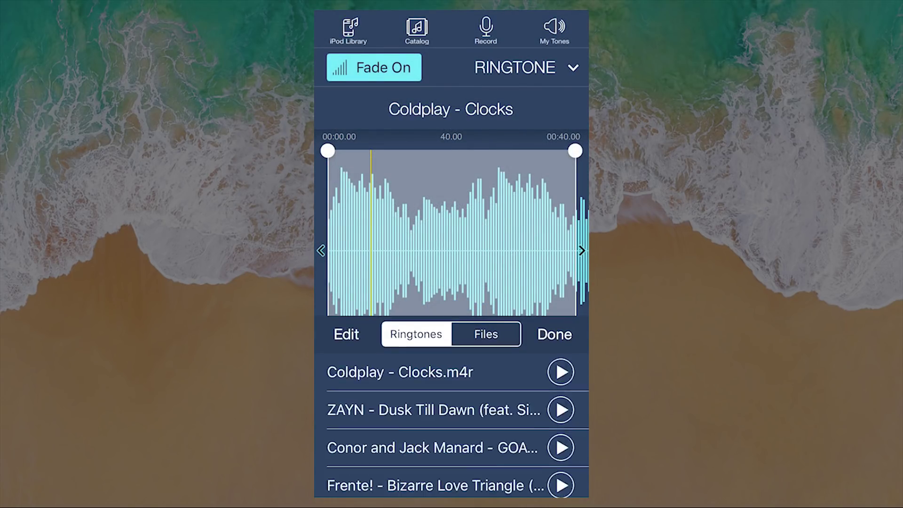
Choose Install Ringtone for Coldplay - Clocks.m4r in My Tones.
{"action": "left_click", "coordinate": [400, 67]}
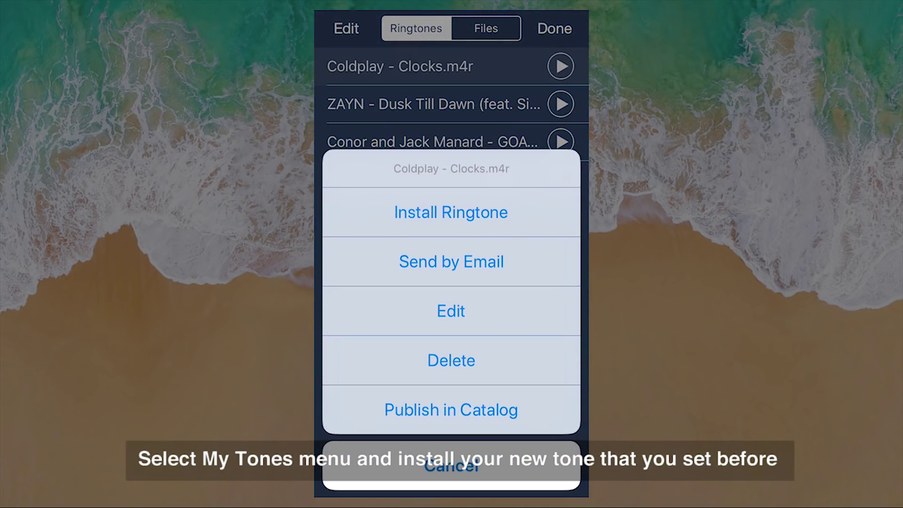
{"action": "left_click", "coordinate": [452, 209]}
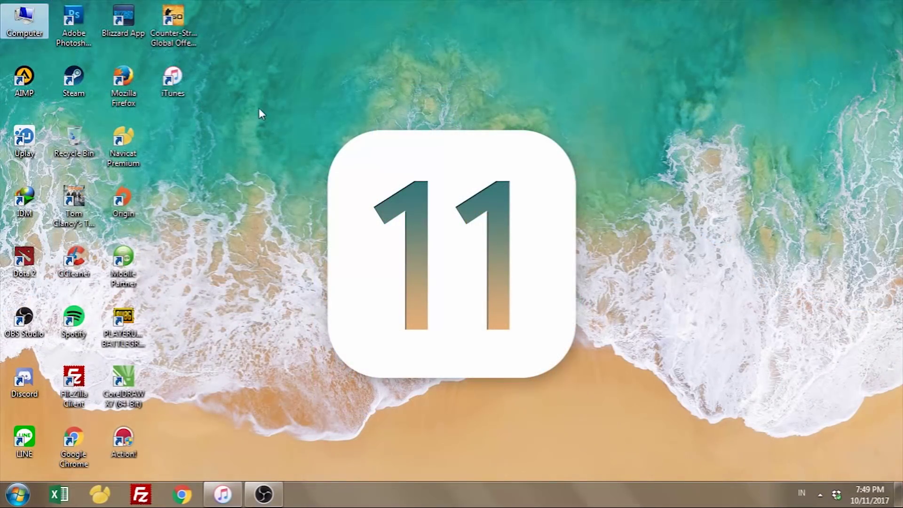
Launch iTunes from the desktop icon to show the connected iPhone.
{"action": "double_click", "coordinate": [173, 83]}
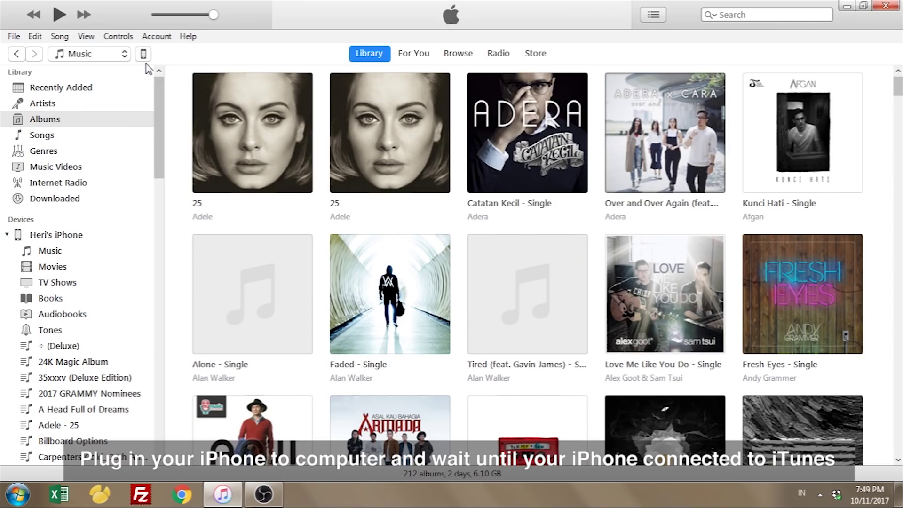
{"action": "scroll", "coordinate": [159, 136], "scroll_direction": "down", "scroll_amount": 2}
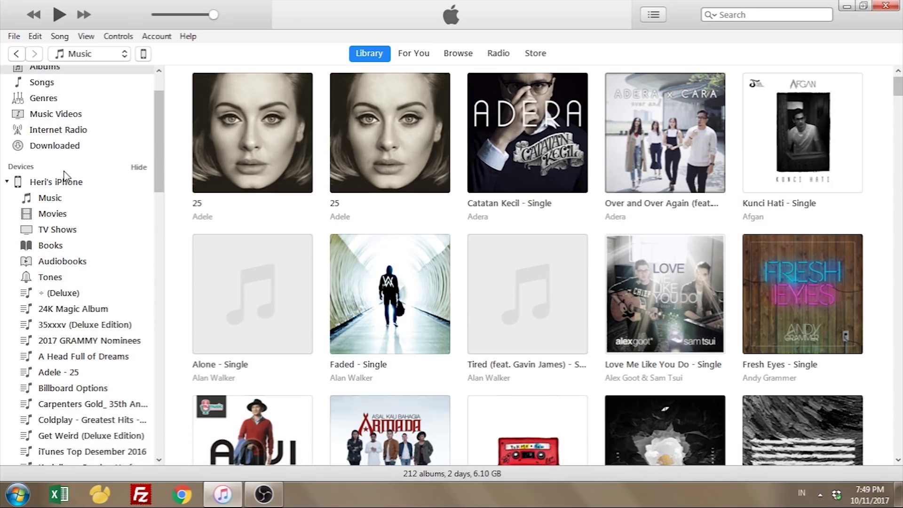
{"action": "scroll", "coordinate": [159, 131], "scroll_direction": "up", "scroll_amount": 2}
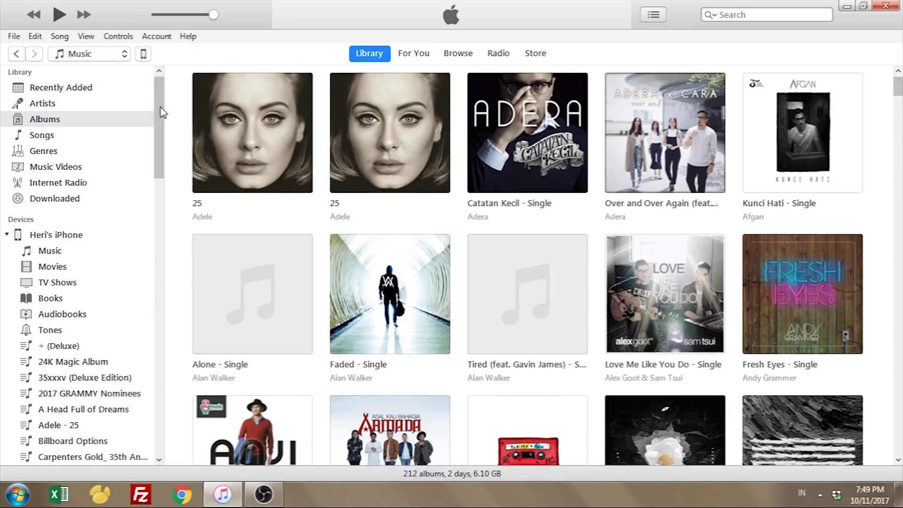
Select Coldplay - Clocks.m4r in the Ringtones app's File Sharing documents on the iPhone.
{"action": "left_click", "coordinate": [143, 55]}
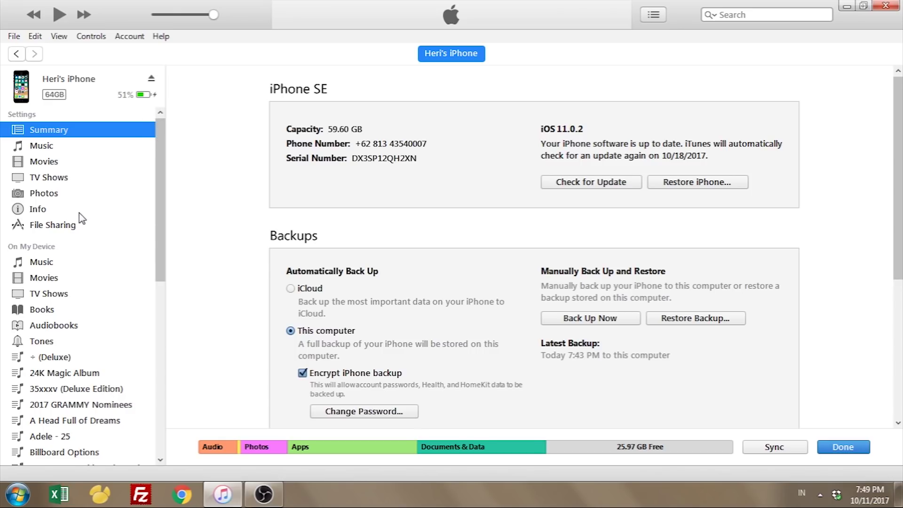
{"action": "left_click", "coordinate": [61, 229]}
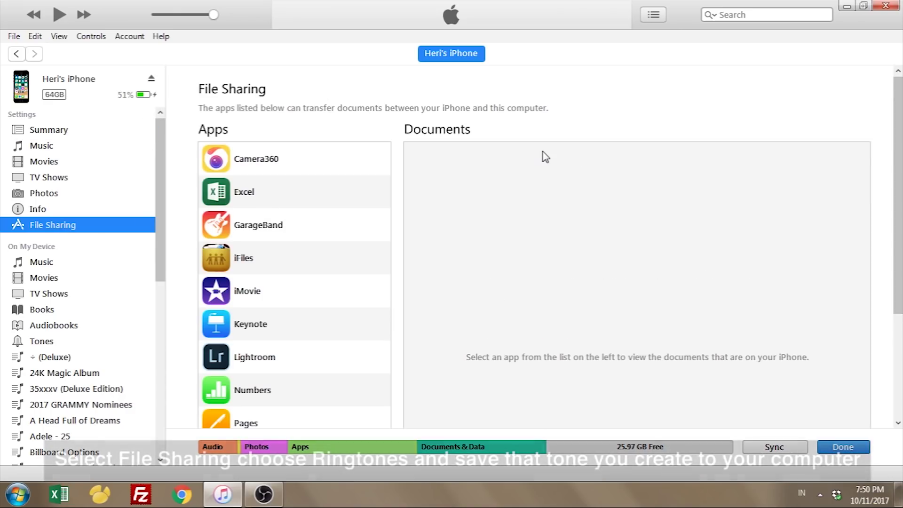
{"action": "scroll", "coordinate": [897, 268], "scroll_direction": "down", "scroll_amount": 4}
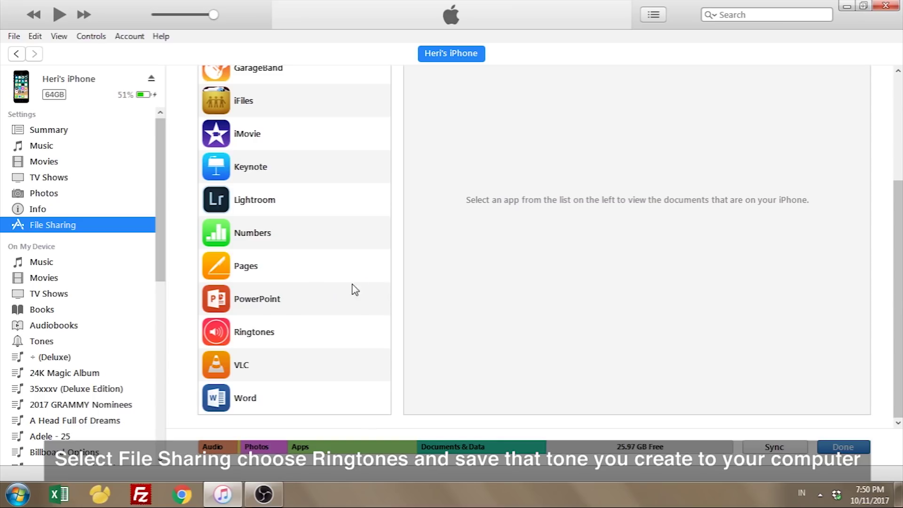
{"action": "left_click", "coordinate": [244, 331]}
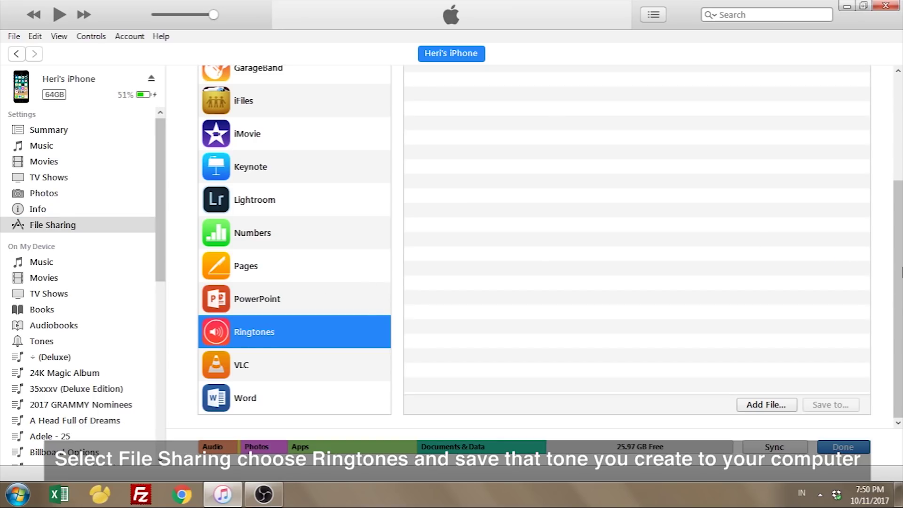
{"action": "scroll", "coordinate": [901, 272], "scroll_direction": "up", "scroll_amount": 4}
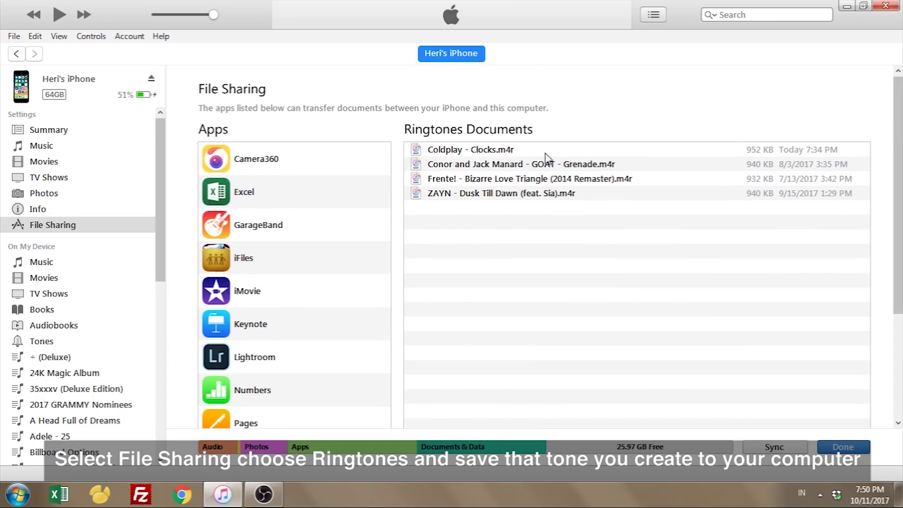
{"action": "left_click", "coordinate": [500, 151]}
{"action": "scroll", "coordinate": [901, 169], "scroll_direction": "down", "scroll_amount": 3}
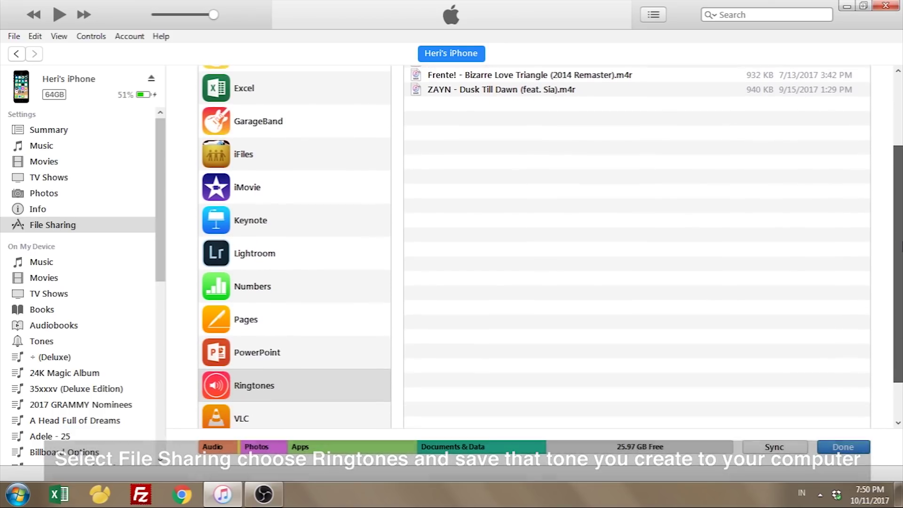
{"action": "scroll", "coordinate": [847, 371], "scroll_direction": "down", "scroll_amount": 2}
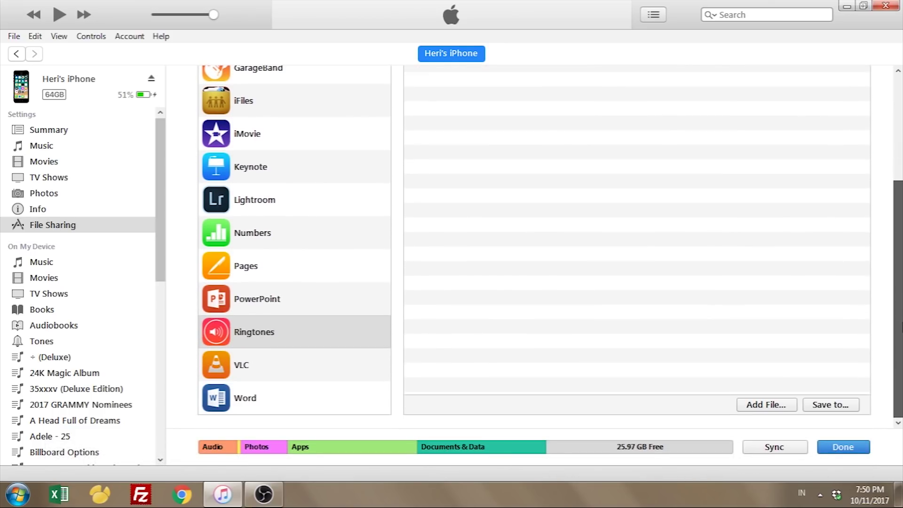
Save Coldplay - Clocks.m4r to the Downloads > Music > Ringtones folder.
{"action": "left_click", "coordinate": [835, 404]}
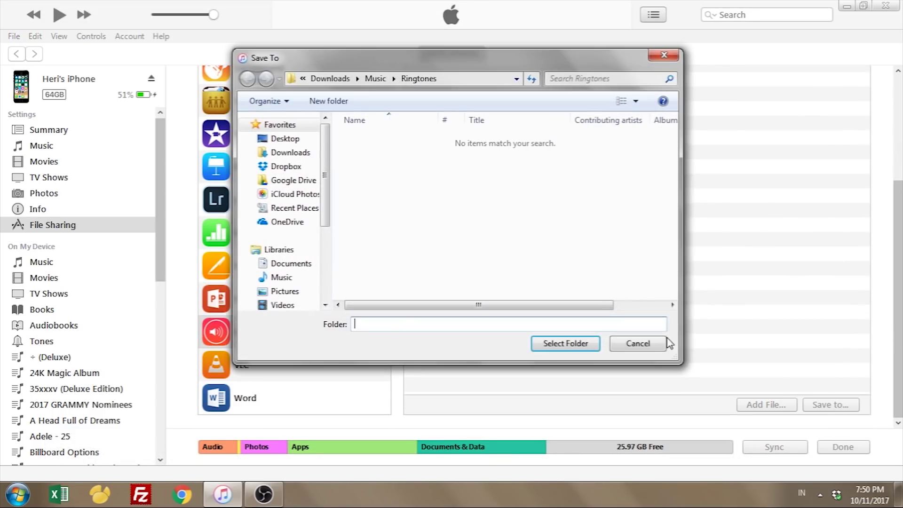
{"action": "left_click", "coordinate": [290, 152]}
{"action": "left_click", "coordinate": [429, 186]}
{"action": "key", "text": "m"}
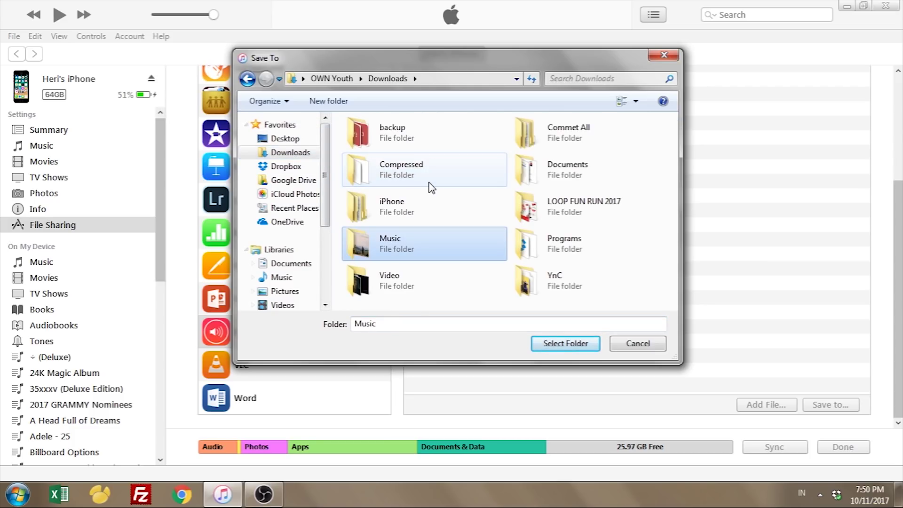
{"action": "key", "text": "Return"}
{"action": "left_click", "coordinate": [432, 198]}
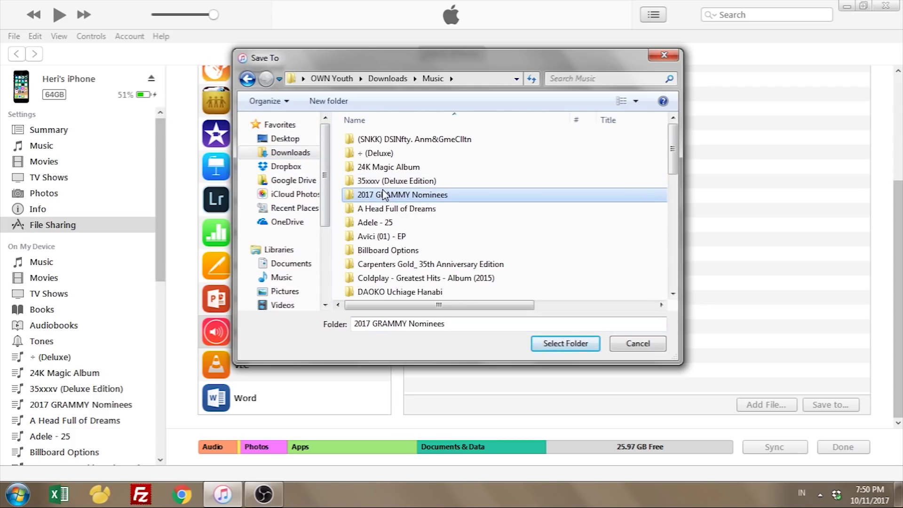
{"action": "key", "text": "r"}
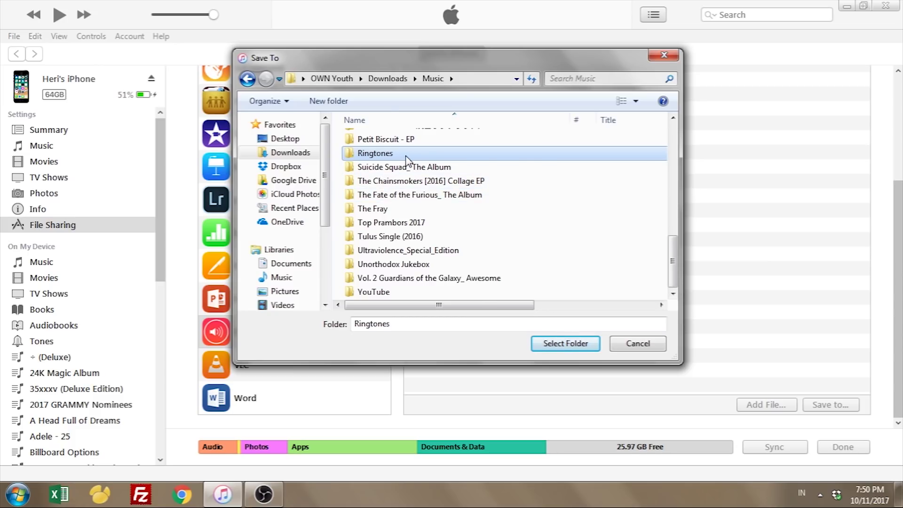
{"action": "double_click", "coordinate": [407, 159]}
{"action": "left_click", "coordinate": [562, 343]}
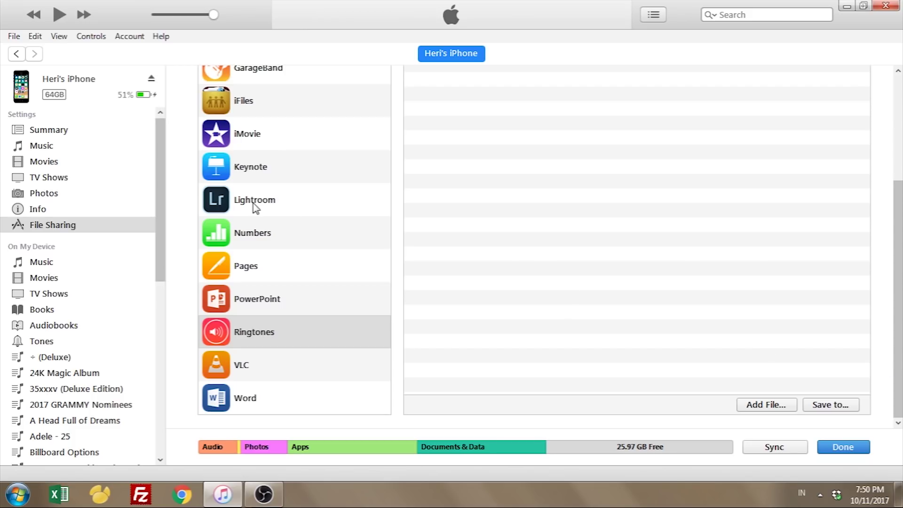
{"action": "left_click_drag", "start_coordinate": [160, 197], "coordinate": [162, 243]}
Show the iPhone's Tones list under On My Device.
{"action": "left_click", "coordinate": [36, 247]}
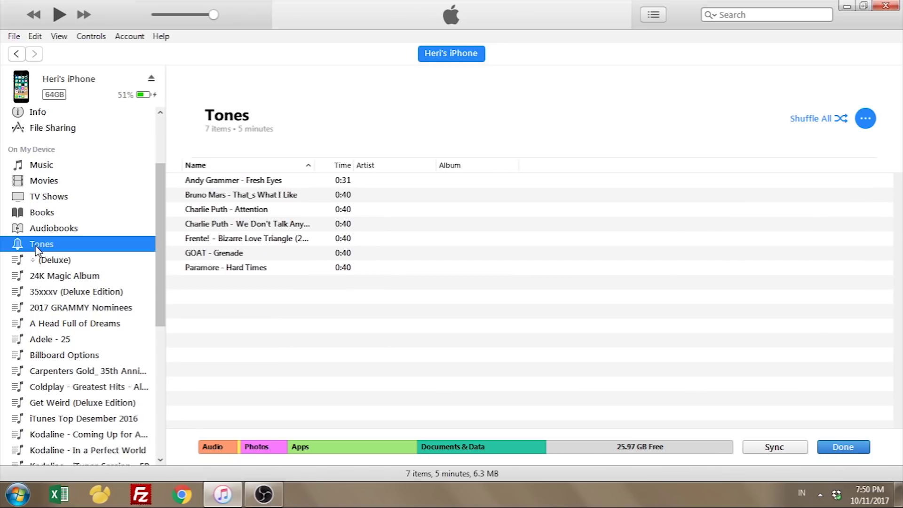
{"action": "left_click", "coordinate": [222, 309]}
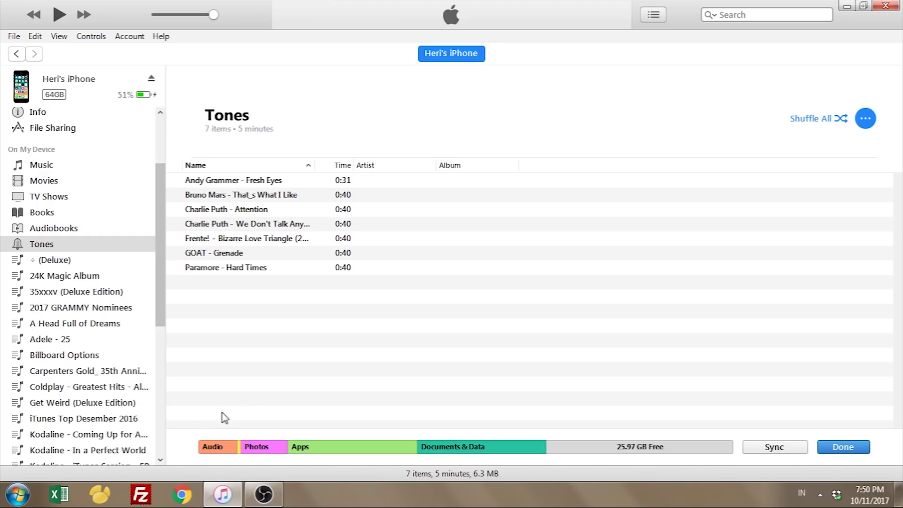
{"action": "key", "text": "super"}
Open the Downloads > Music > Ringtones folder in Windows Explorer.
{"action": "left_click", "coordinate": [206, 351]}
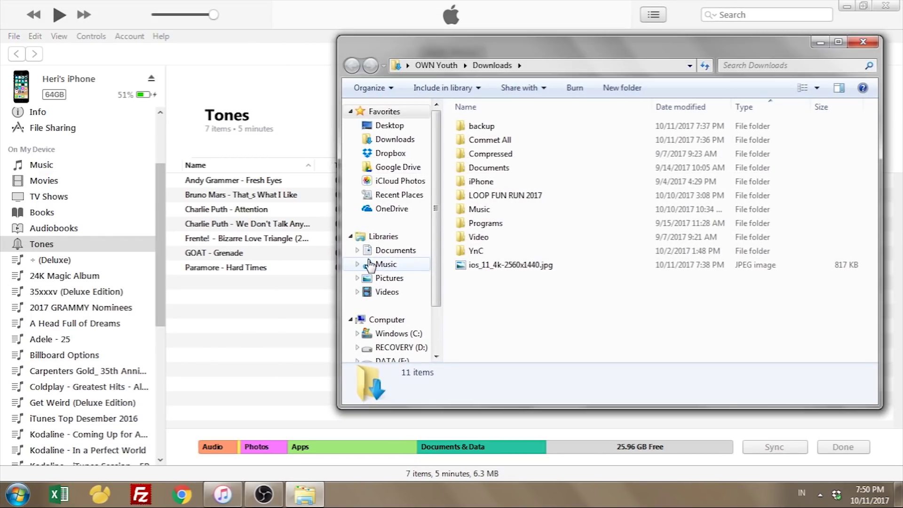
{"action": "double_click", "coordinate": [487, 209]}
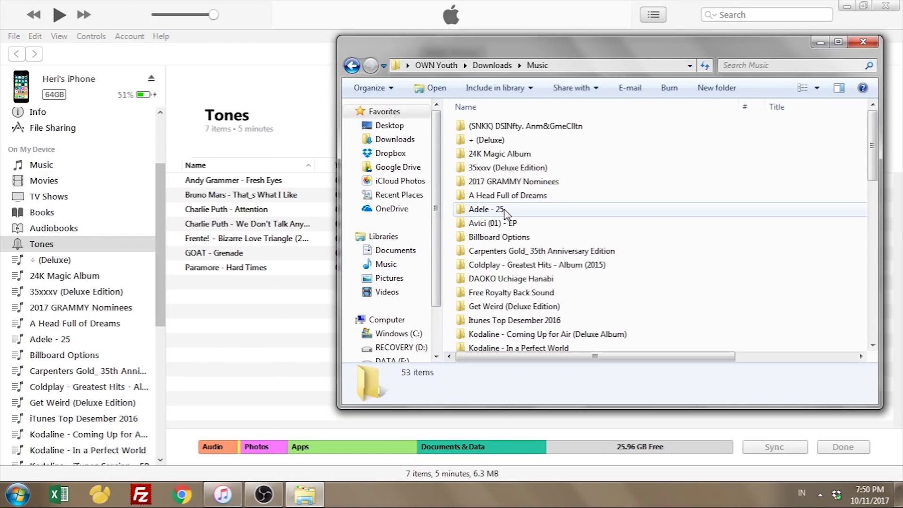
{"action": "left_click", "coordinate": [564, 202]}
{"action": "key", "text": "r"}
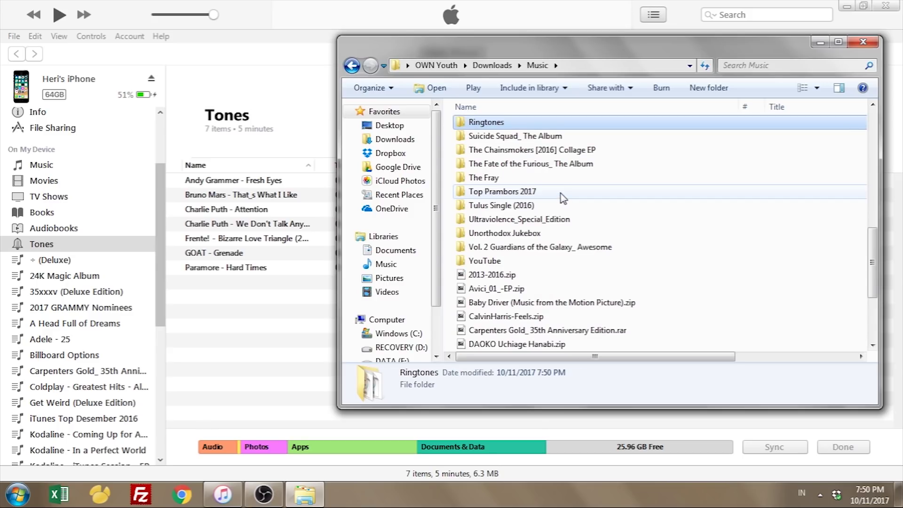
{"action": "double_click", "coordinate": [502, 127]}
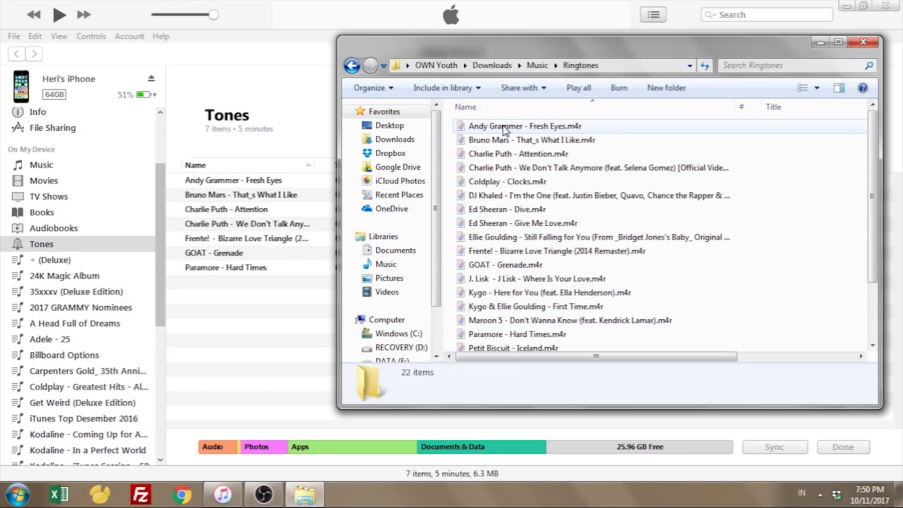
Drag Coldplay - Clocks.m4r into the iPhone's Tones list and select the new tone.
{"action": "left_click", "coordinate": [529, 153]}
{"action": "left_click", "coordinate": [503, 191]}
{"action": "left_click", "coordinate": [503, 183]}
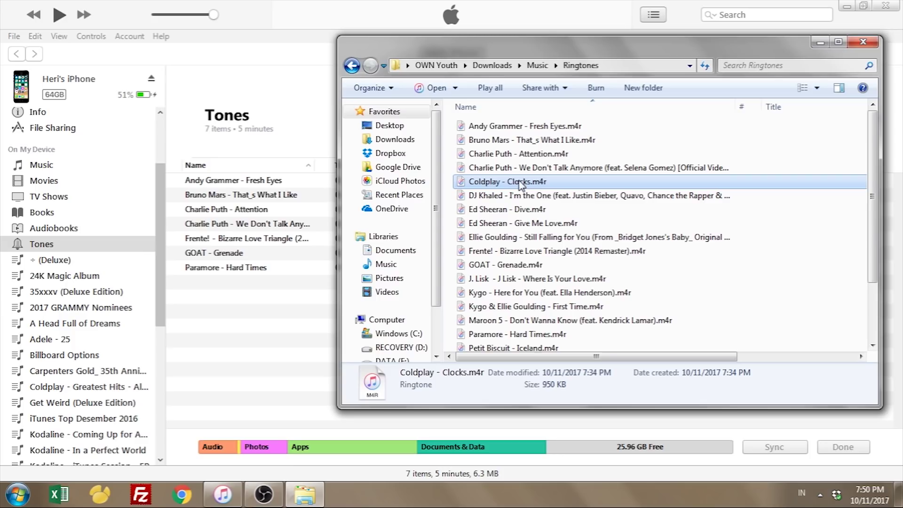
{"action": "left_click_drag", "start_coordinate": [491, 183], "coordinate": [255, 311]}
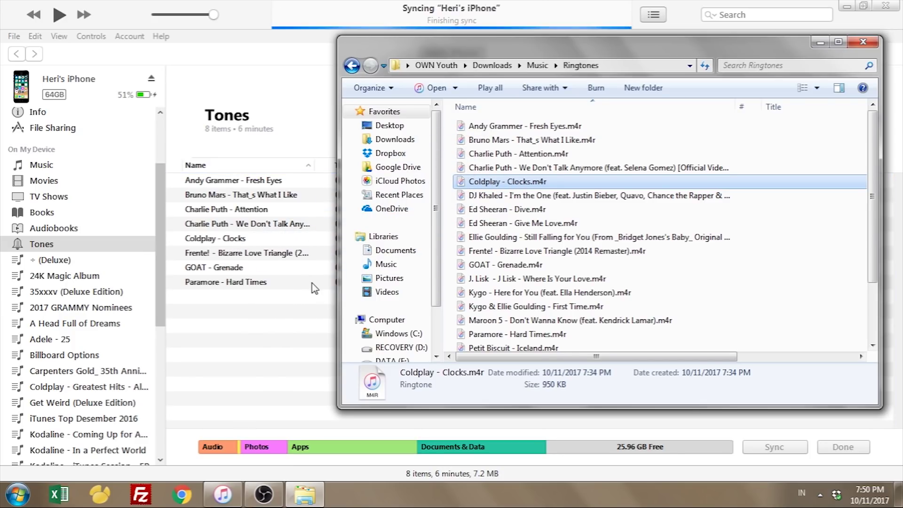
{"action": "left_click", "coordinate": [819, 43]}
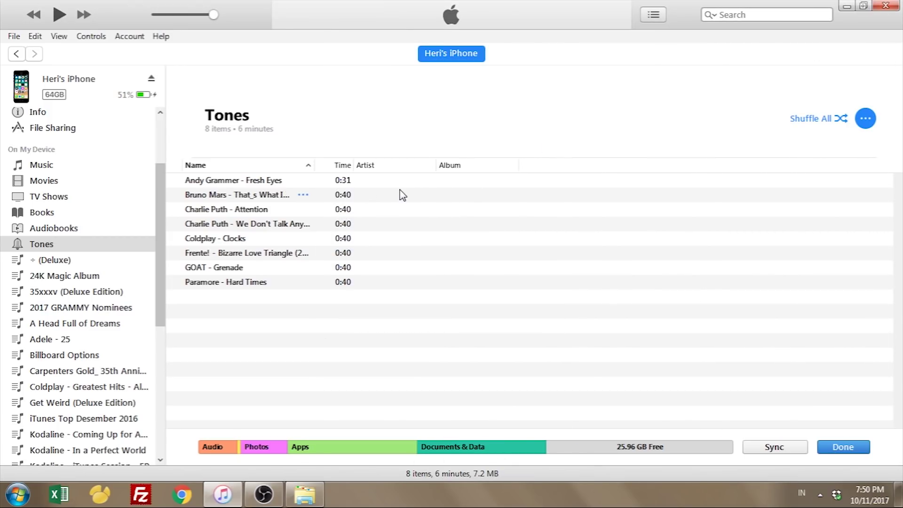
{"action": "left_click", "coordinate": [199, 241]}
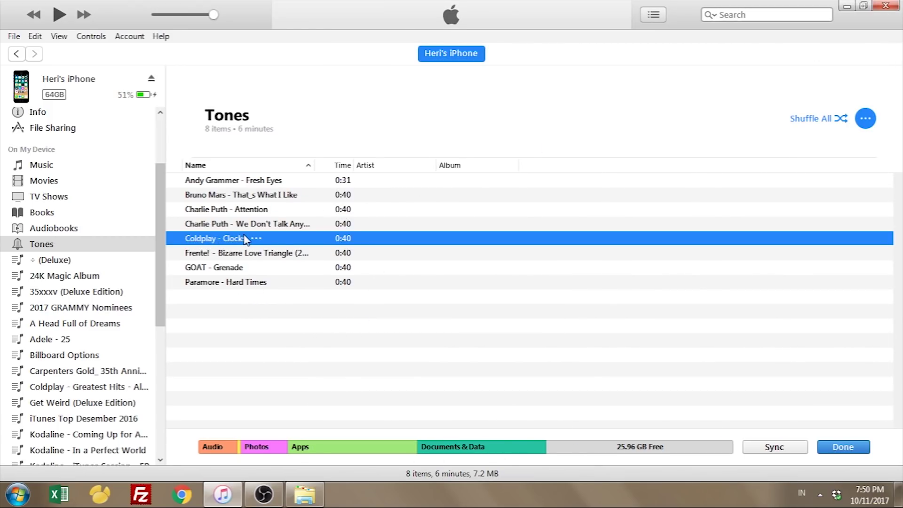
Sync the iPhone with the new Clocks tone, finish with Done, and eject it.
{"action": "left_click", "coordinate": [774, 449]}
{"action": "left_click", "coordinate": [848, 449]}
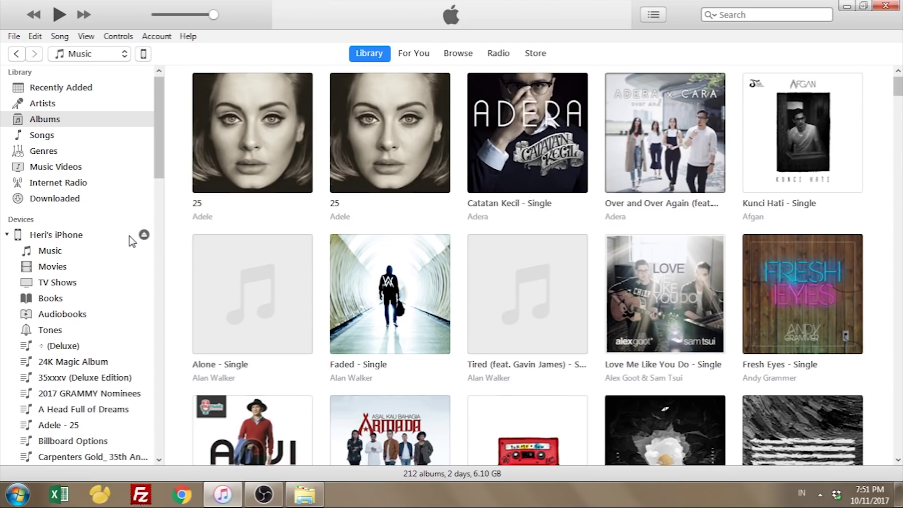
{"action": "left_click", "coordinate": [144, 235]}
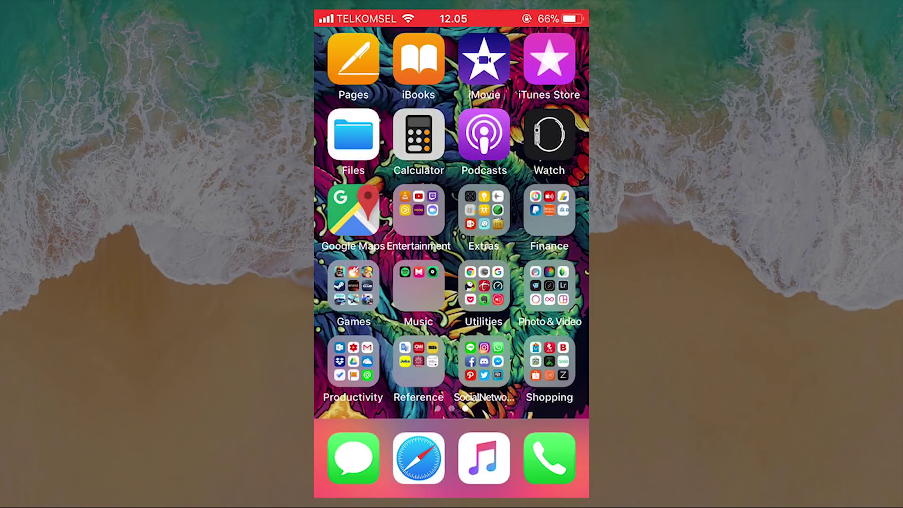
Open Settings > Sounds to reach the Ringtone list, where Frente! is still selected.
{"action": "left_click", "coordinate": [481, 286]}
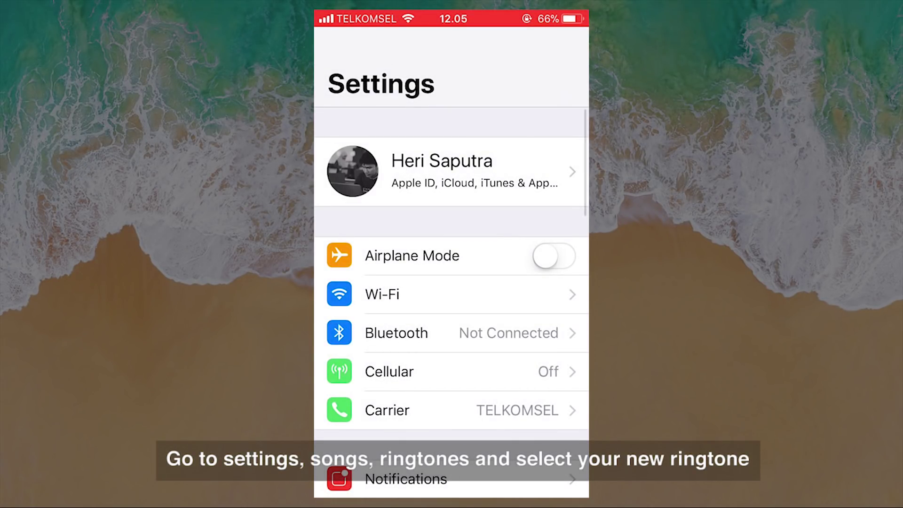
{"action": "scroll", "coordinate": [451, 282], "scroll_direction": "down", "scroll_amount": 2}
{"action": "scroll", "coordinate": [452, 282], "scroll_direction": "down", "scroll_amount": 2}
{"action": "scroll", "coordinate": [452, 282], "scroll_direction": "down", "scroll_amount": 1}
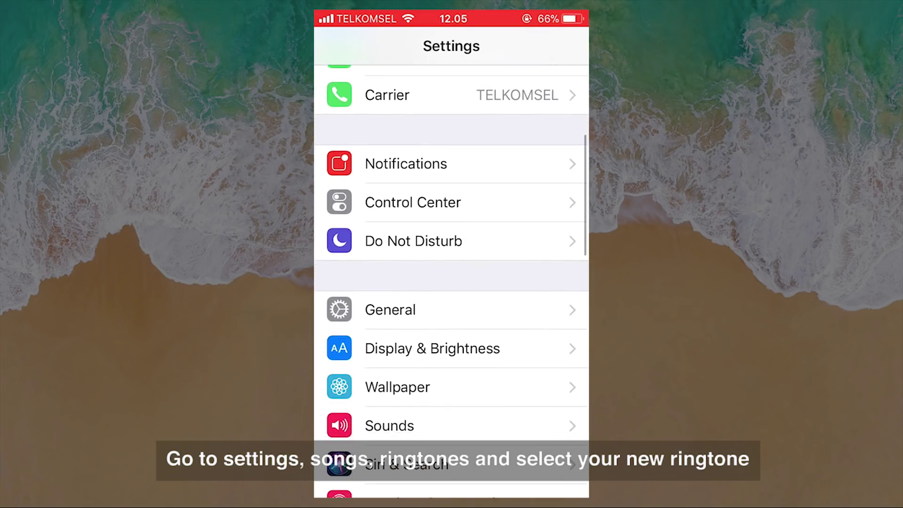
{"action": "scroll", "coordinate": [451, 282], "scroll_direction": "down", "scroll_amount": 1}
{"action": "scroll", "coordinate": [452, 283], "scroll_direction": "down", "scroll_amount": 1}
{"action": "scroll", "coordinate": [452, 283], "scroll_direction": "up", "scroll_amount": 1}
{"action": "left_click", "coordinate": [389, 294]}
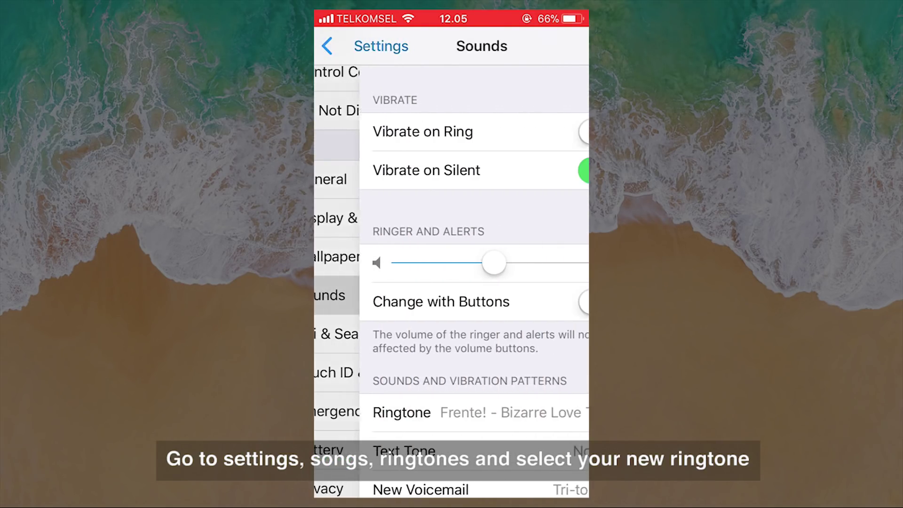
{"action": "scroll", "coordinate": [451, 282], "scroll_direction": "down", "scroll_amount": 2}
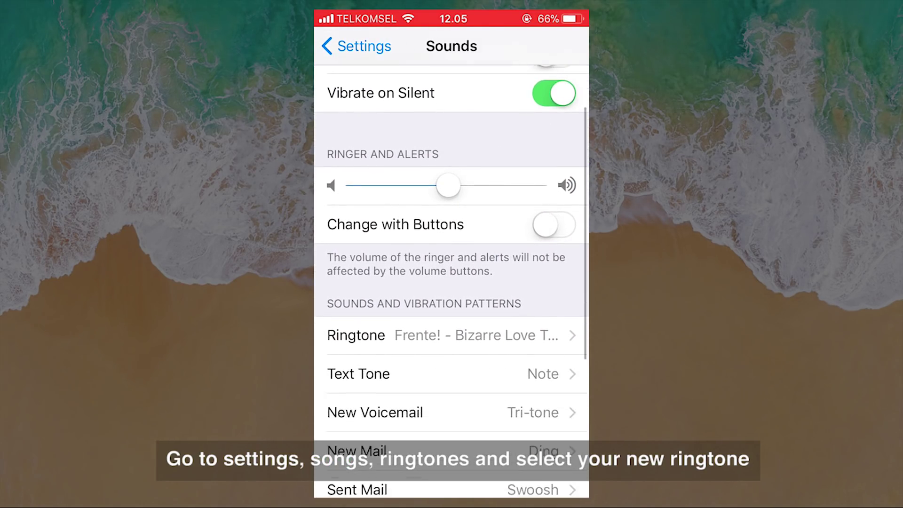
{"action": "scroll", "coordinate": [451, 283], "scroll_direction": "down", "scroll_amount": 1}
{"action": "scroll", "coordinate": [451, 282], "scroll_direction": "down", "scroll_amount": 1}
{"action": "scroll", "coordinate": [451, 282], "scroll_direction": "up", "scroll_amount": 1}
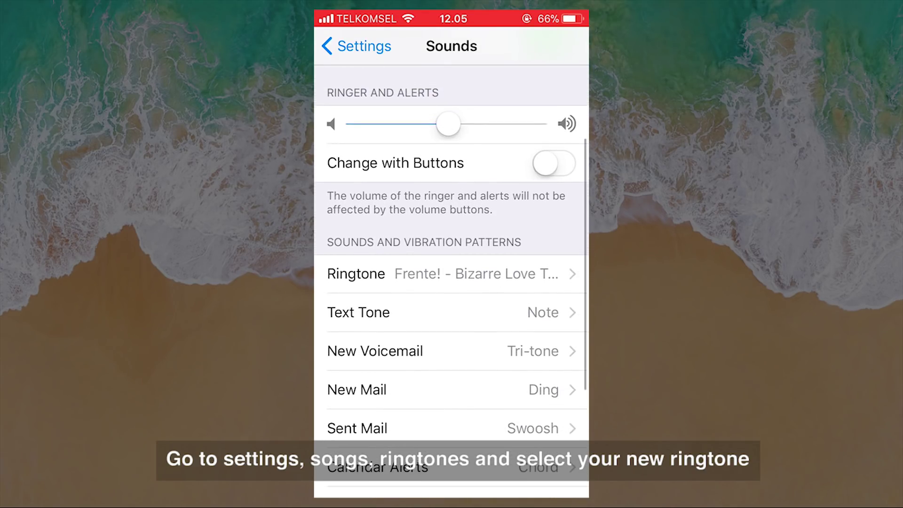
Select Coldplay - Clocks in the Ringtone list, then go back through Sounds to Settings.
{"action": "left_click", "coordinate": [423, 275]}
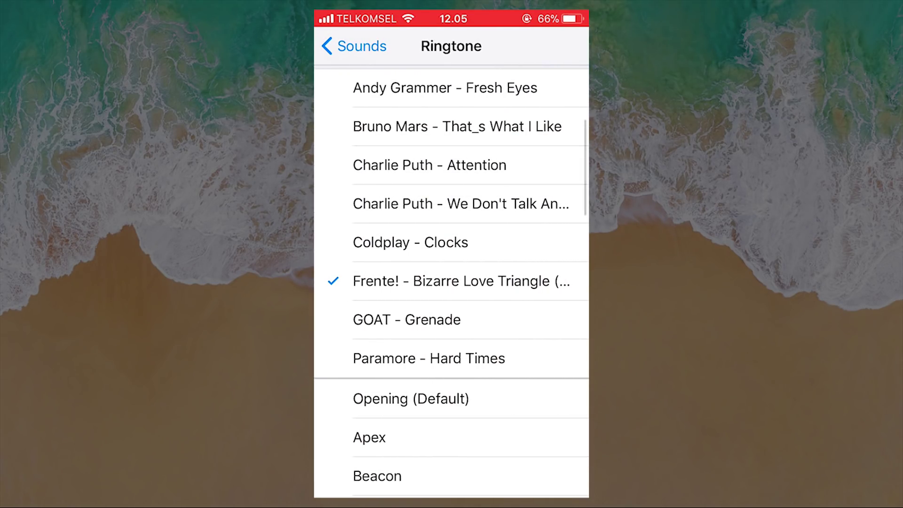
{"action": "left_click", "coordinate": [460, 204]}
{"action": "left_click", "coordinate": [410, 243]}
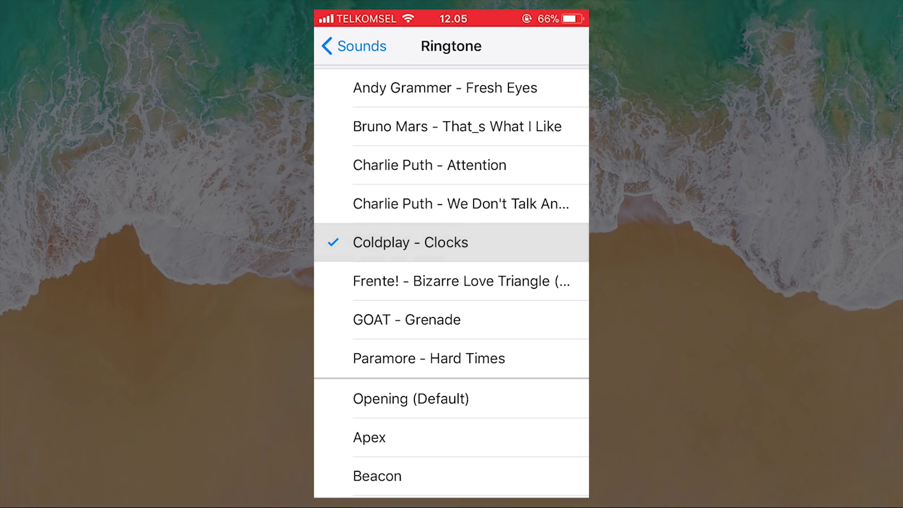
{"action": "scroll", "coordinate": [452, 282], "scroll_direction": "up", "scroll_amount": 2}
{"action": "scroll", "coordinate": [452, 283], "scroll_direction": "up", "scroll_amount": 3}
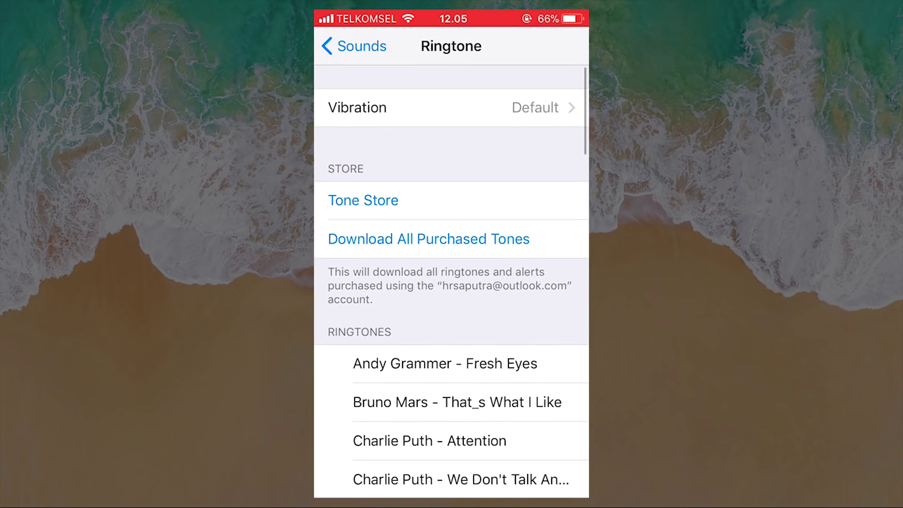
{"action": "left_click", "coordinate": [353, 46]}
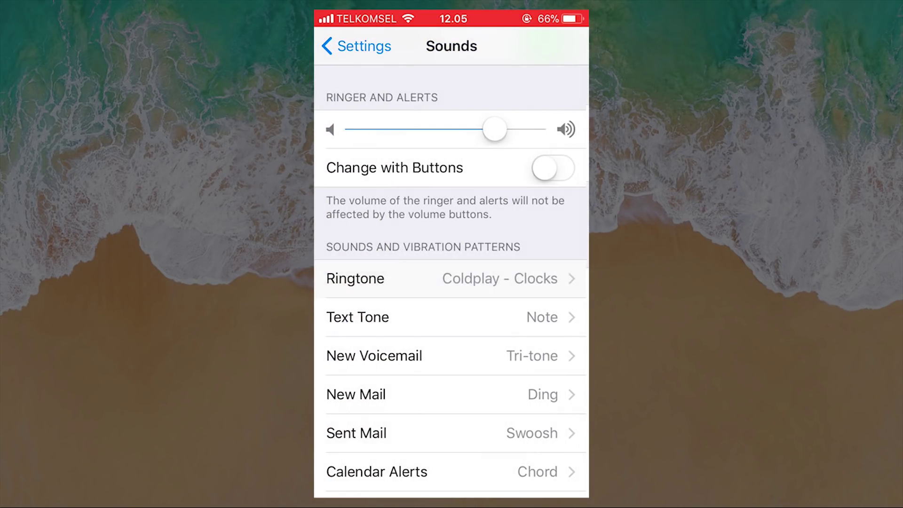
{"action": "left_click", "coordinate": [356, 46]}
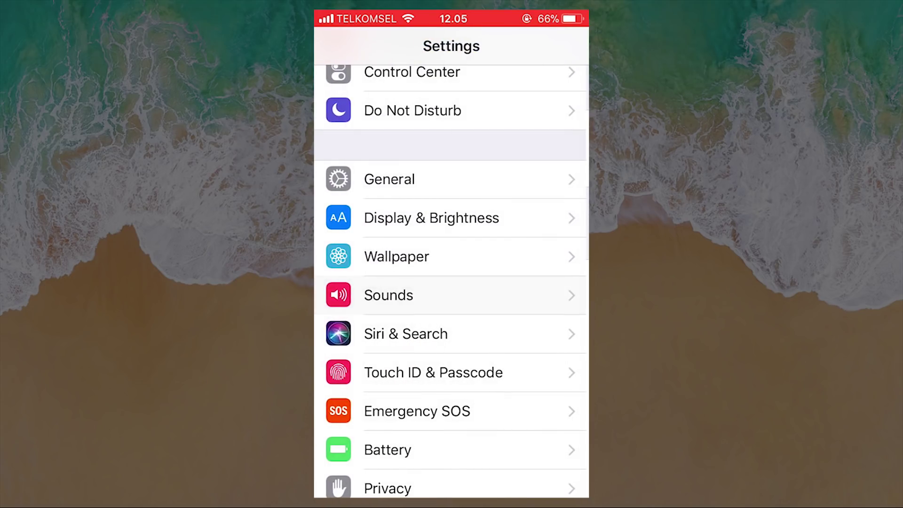